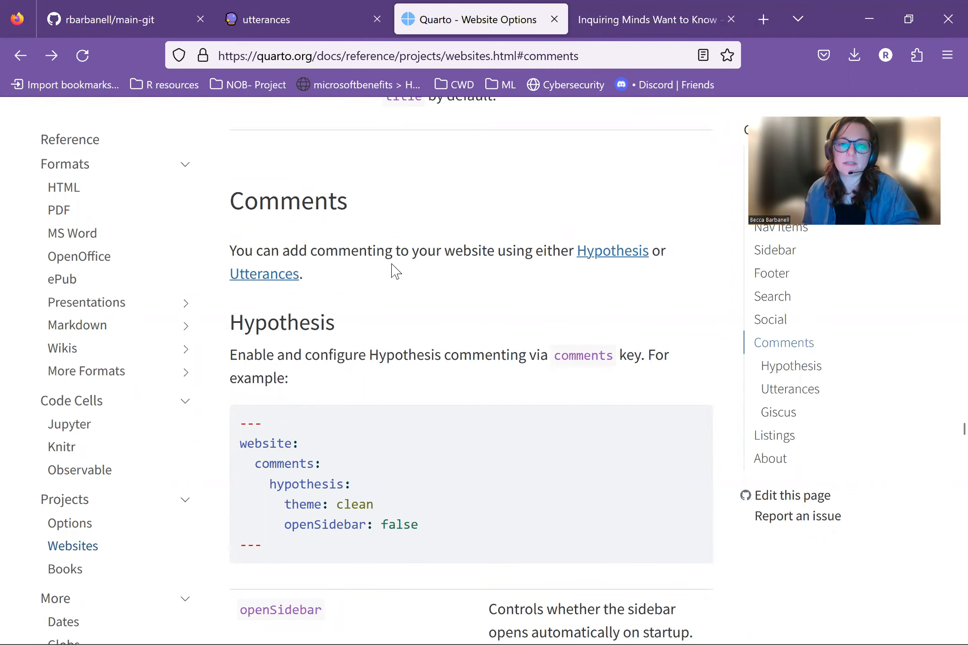
- Review the Comments section of the Quarto website options, focusing on the Utterances YAML example and its repo, label, theme and issue-term options
scroll(337, 267, down, 2)
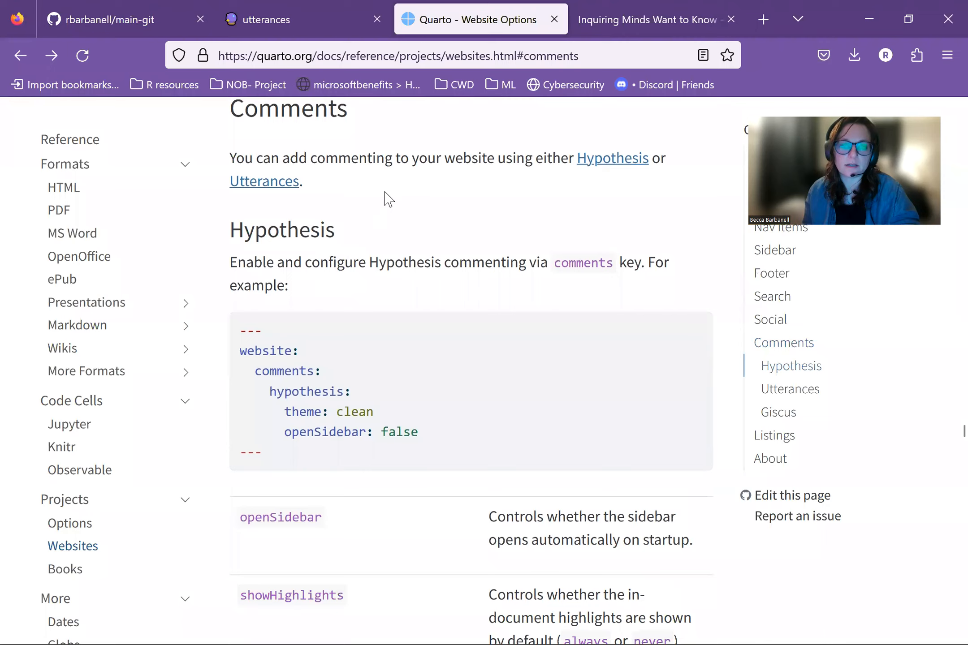
scroll(384, 197, down, 10)
scroll(381, 238, down, 9)
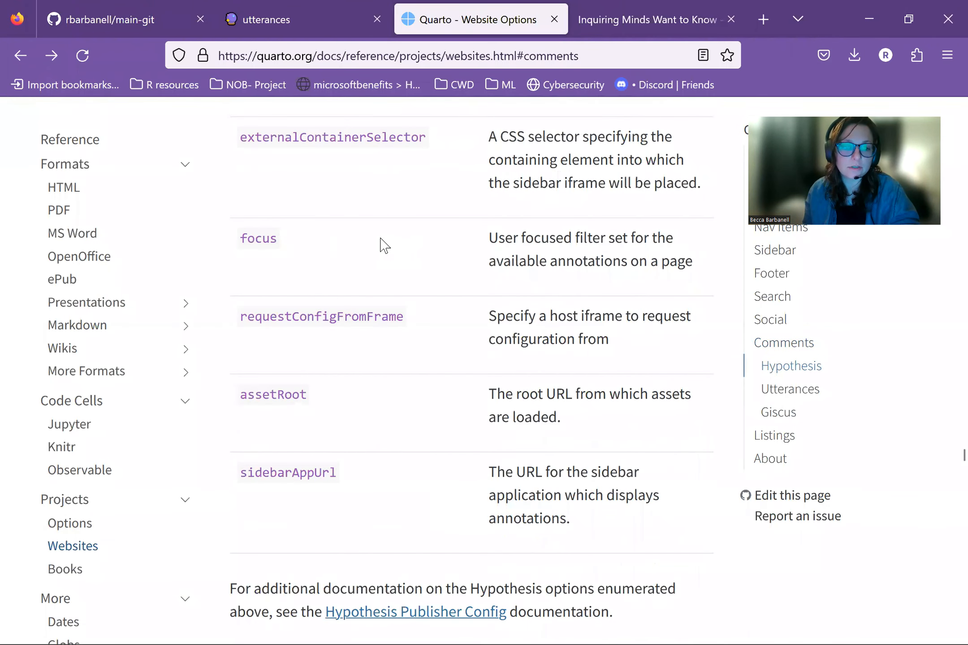
scroll(384, 246, down, 7)
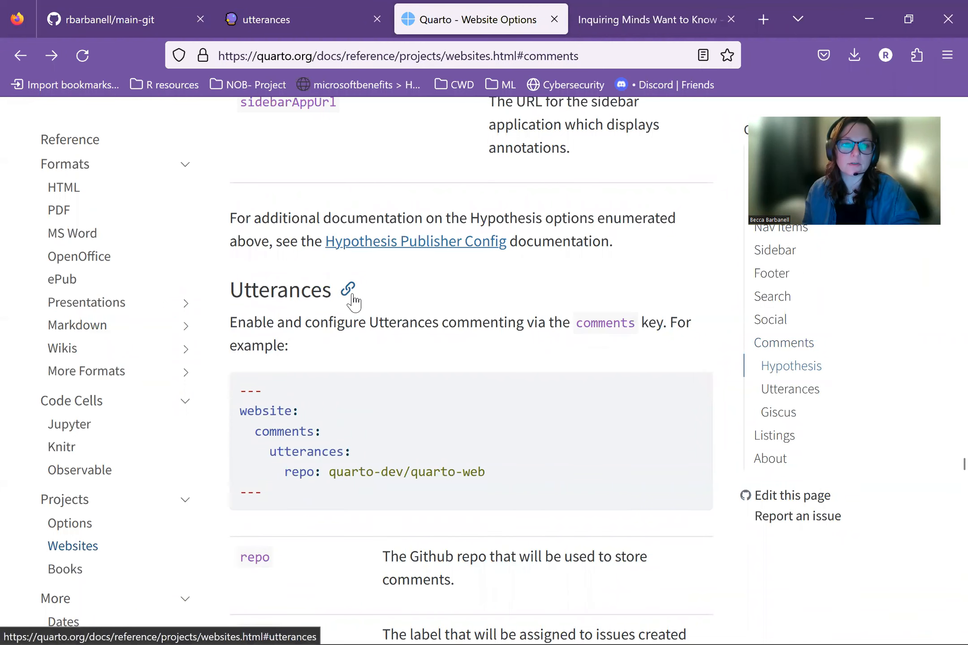
scroll(367, 374, down, 8)
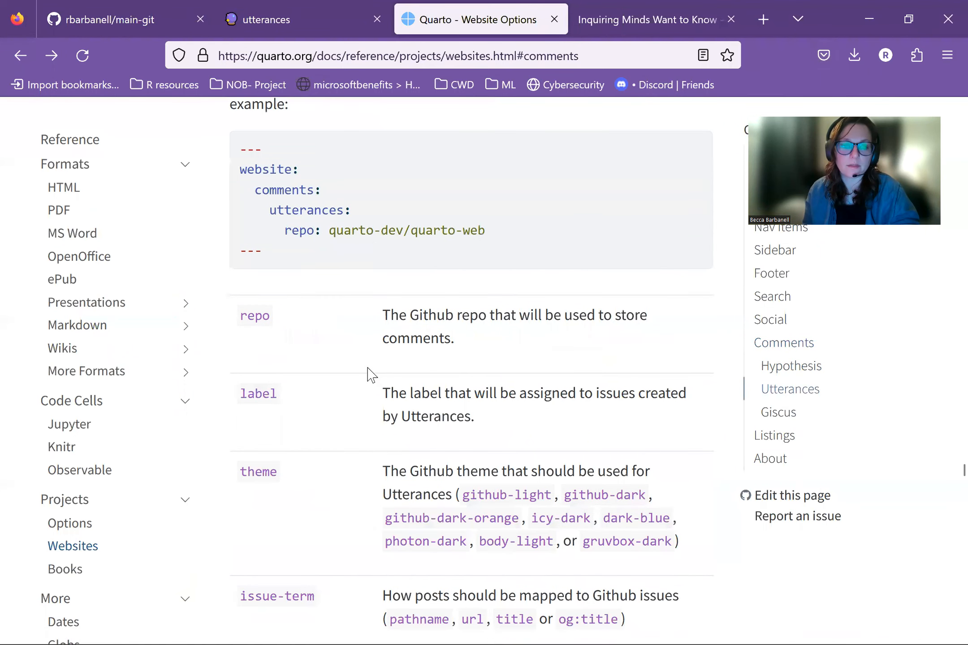
drag(390, 249, 638, 255)
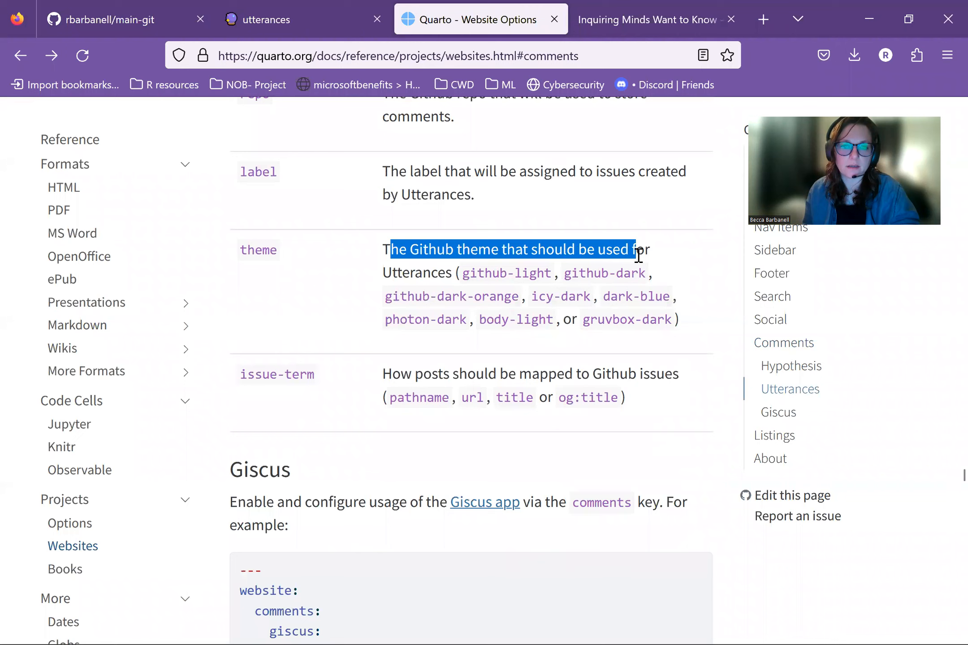
click(369, 298)
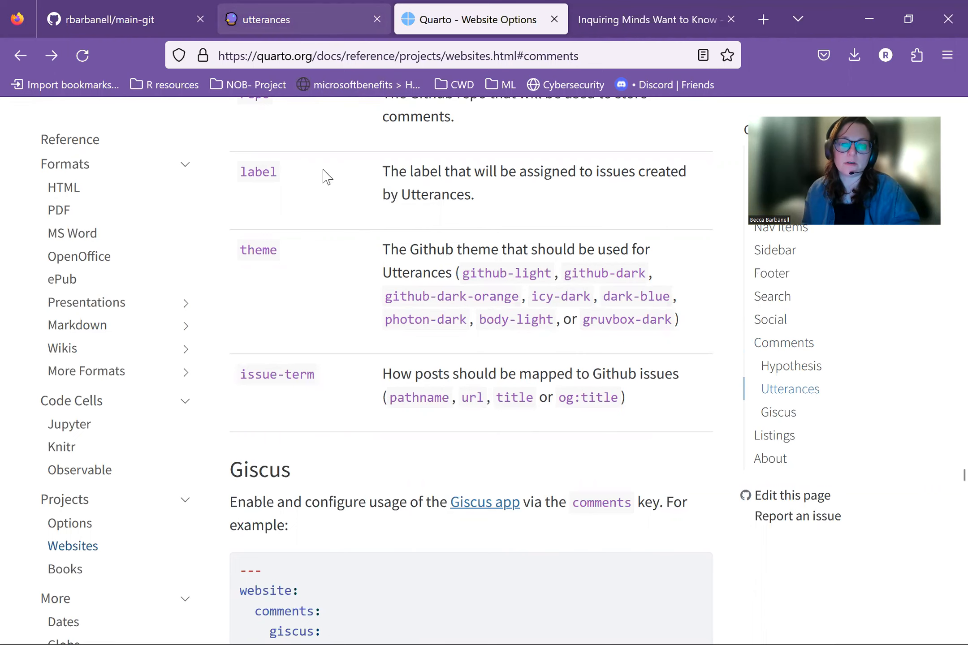
scroll(339, 253, up, 5)
scroll(367, 322, up, 4)
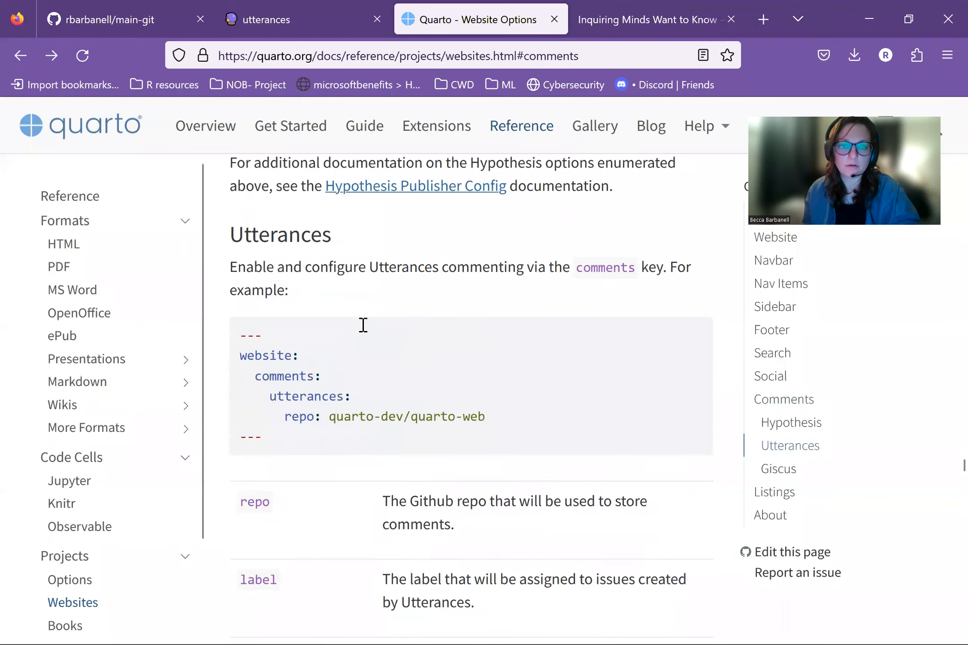
- Open the utterances website and look through its configuration section, from the repository requirements down to the theme choice
click(294, 20)
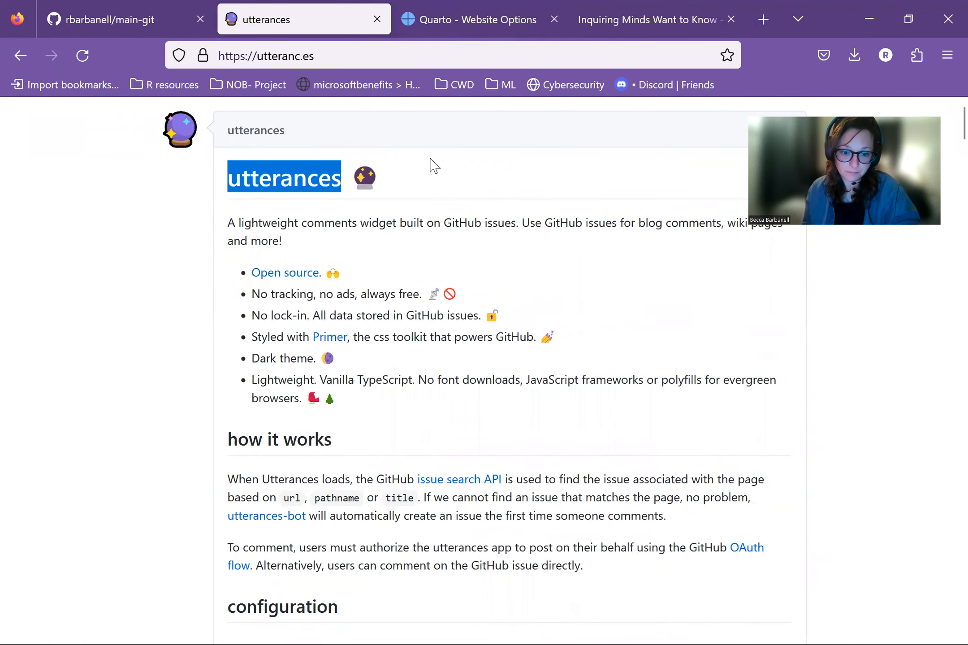
scroll(439, 224, down, 4)
scroll(438, 251, up, 4)
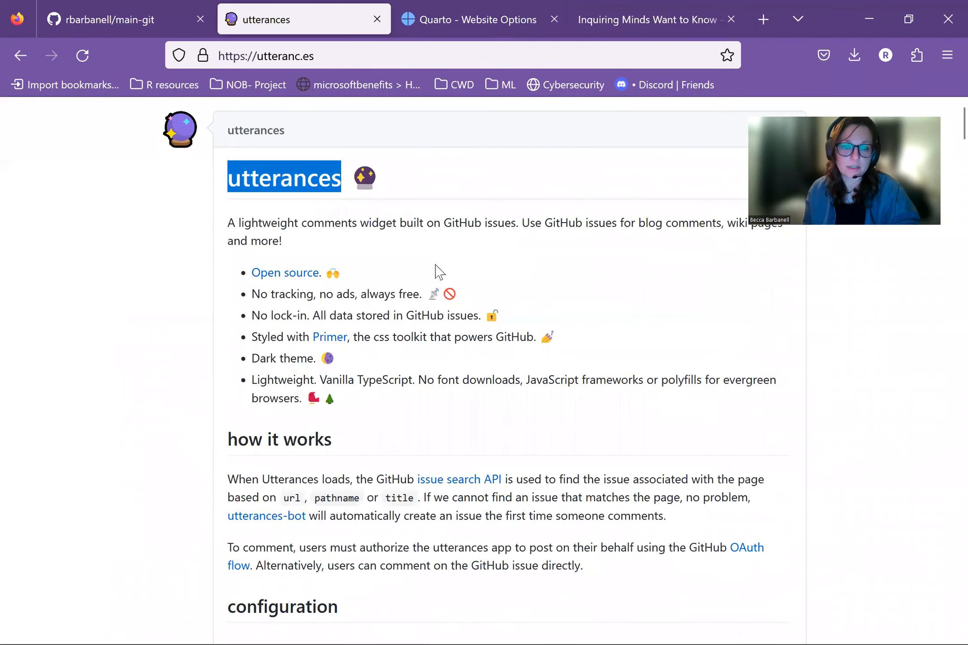
scroll(474, 386, down, 8)
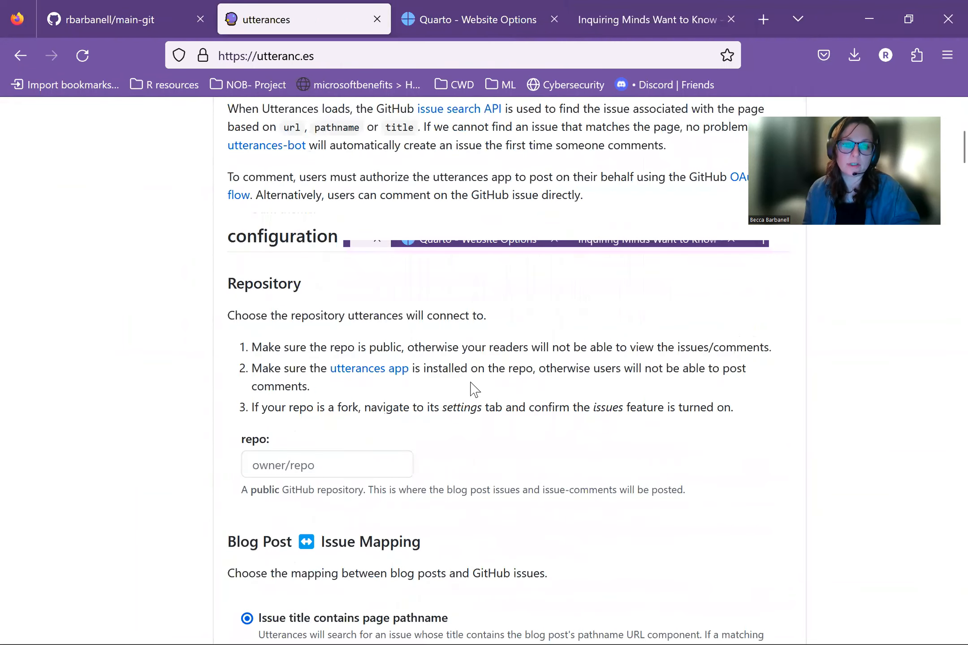
scroll(474, 389, down, 20)
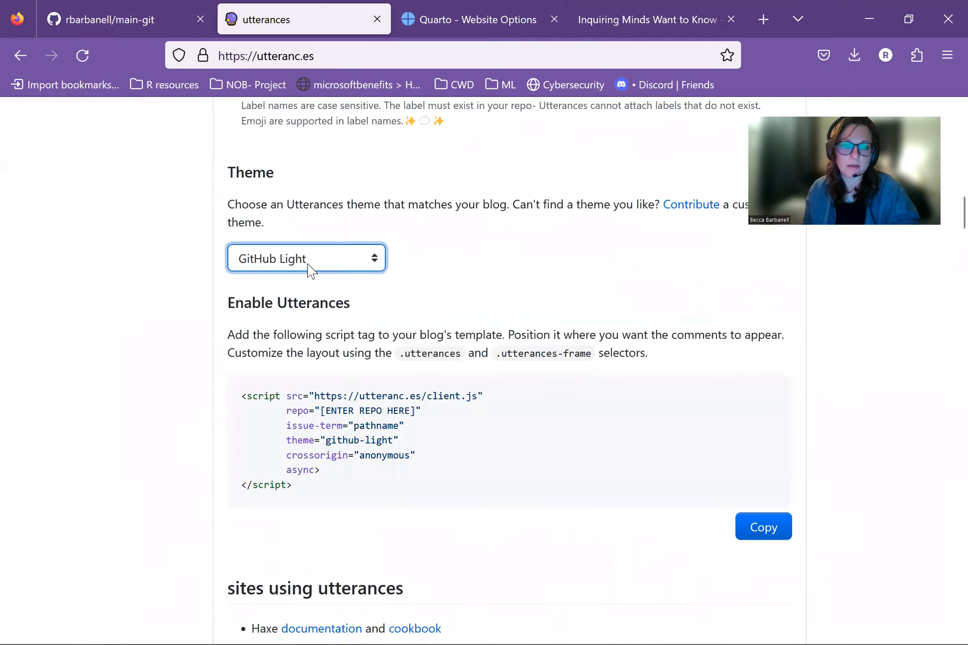
- Preview the Preferred Color Scheme theme followed by Photon Dark, and check how the sample comments look
click(309, 267)
click(314, 339)
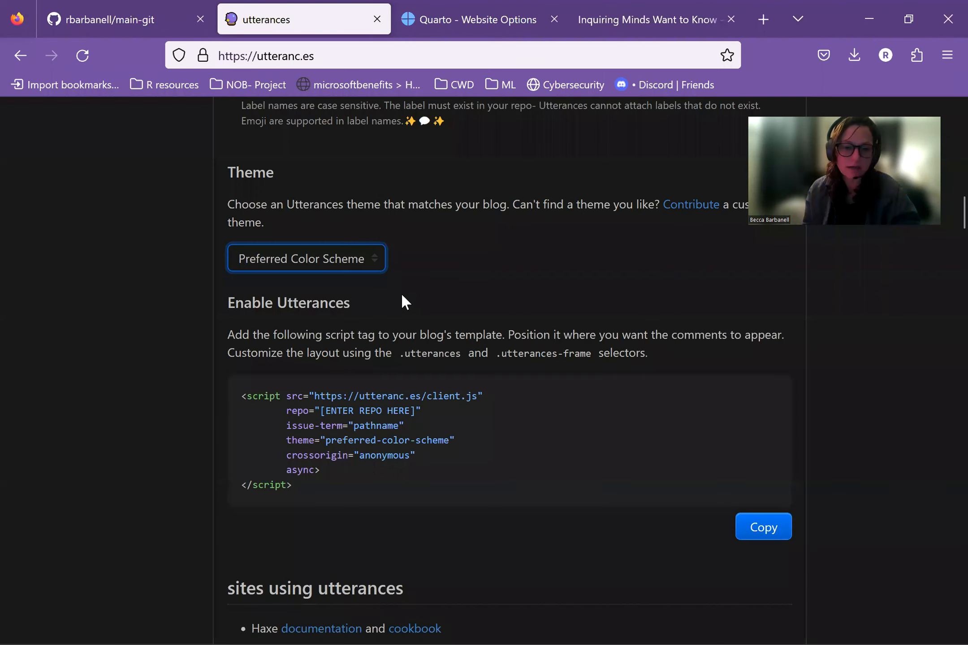
click(374, 268)
click(317, 431)
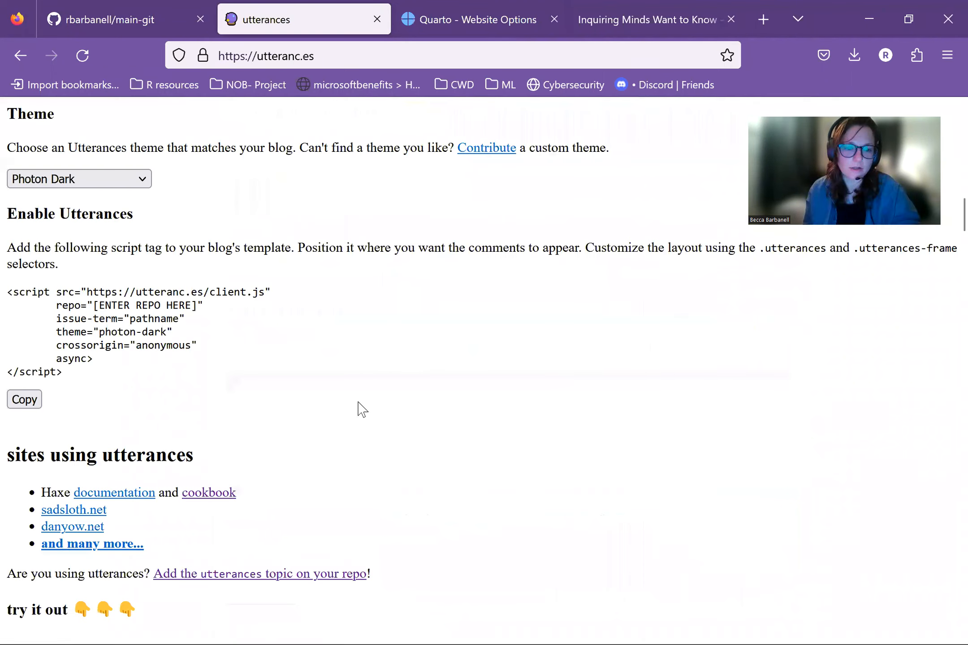
scroll(388, 364, down, 2)
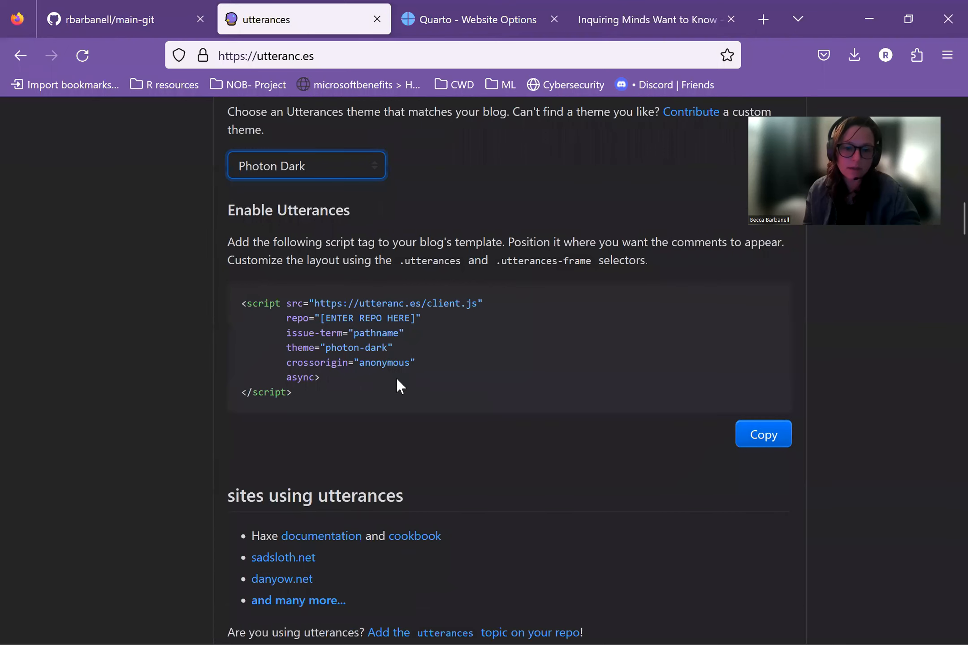
scroll(398, 379, down, 2)
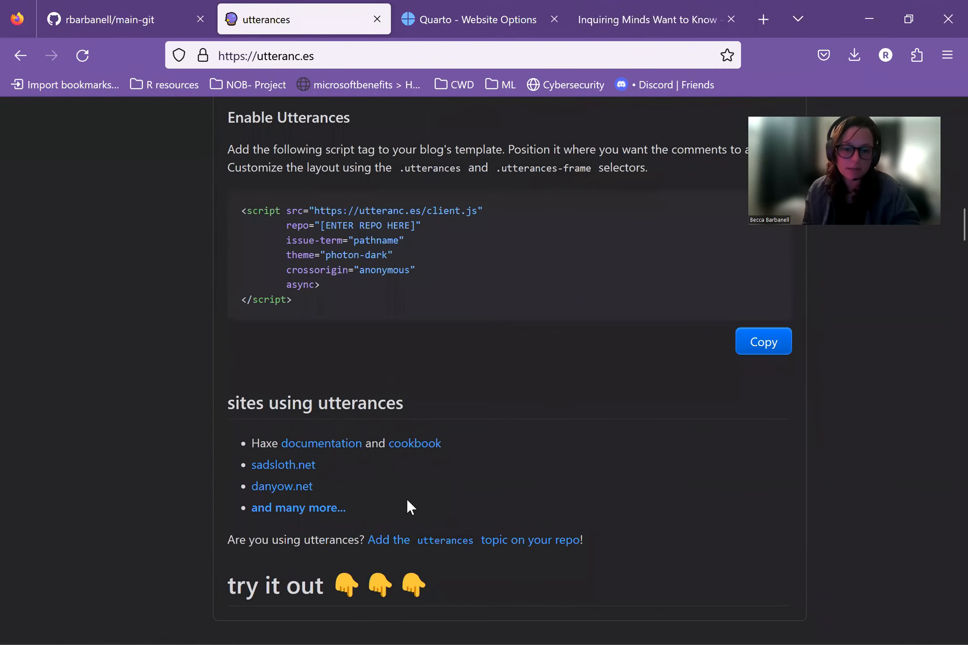
scroll(404, 506, down, 9)
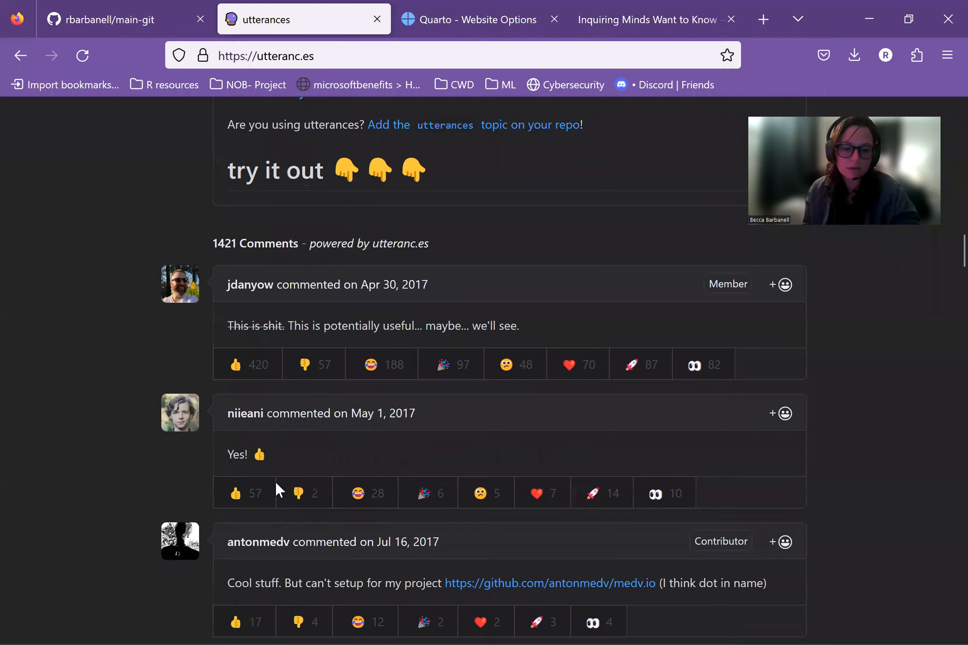
- Open the utterances GitHub app's installation settings for the personal account and check its repository access
scroll(411, 446, up, 20)
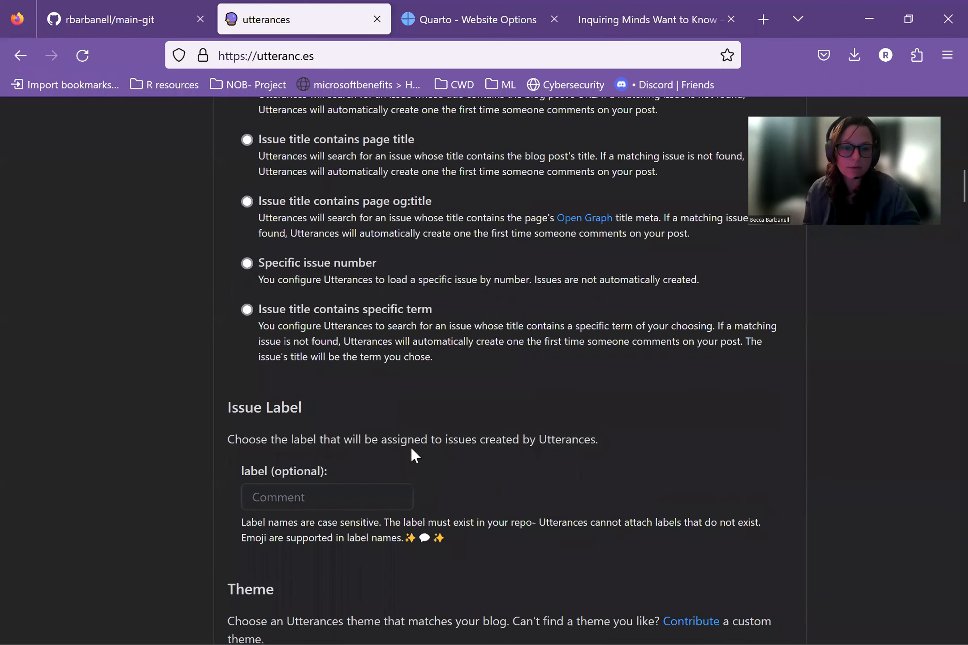
scroll(410, 452, up, 8)
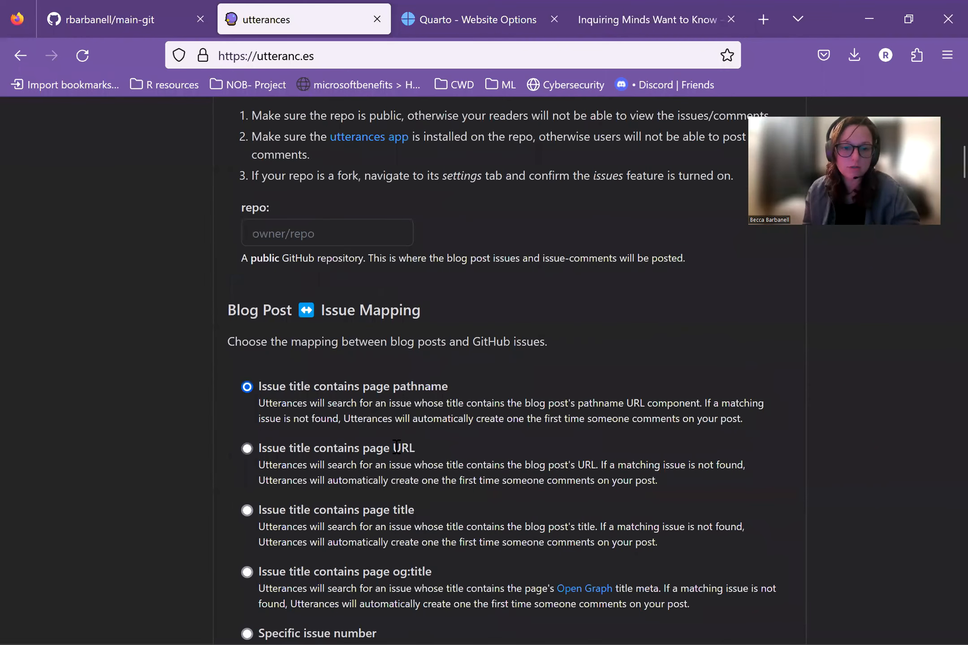
scroll(394, 444, up, 6)
click(386, 420)
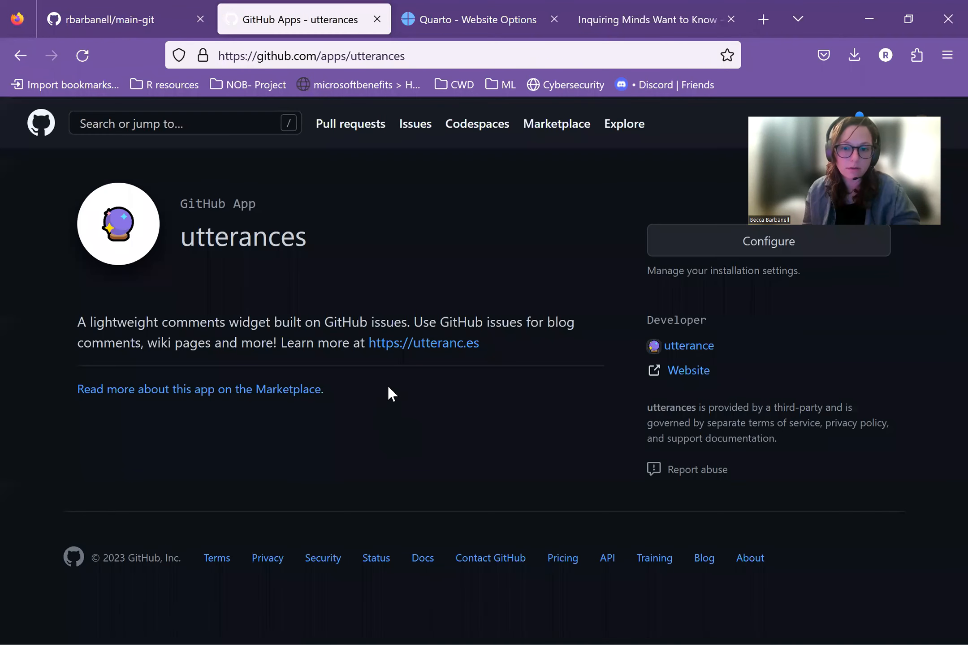
click(678, 248)
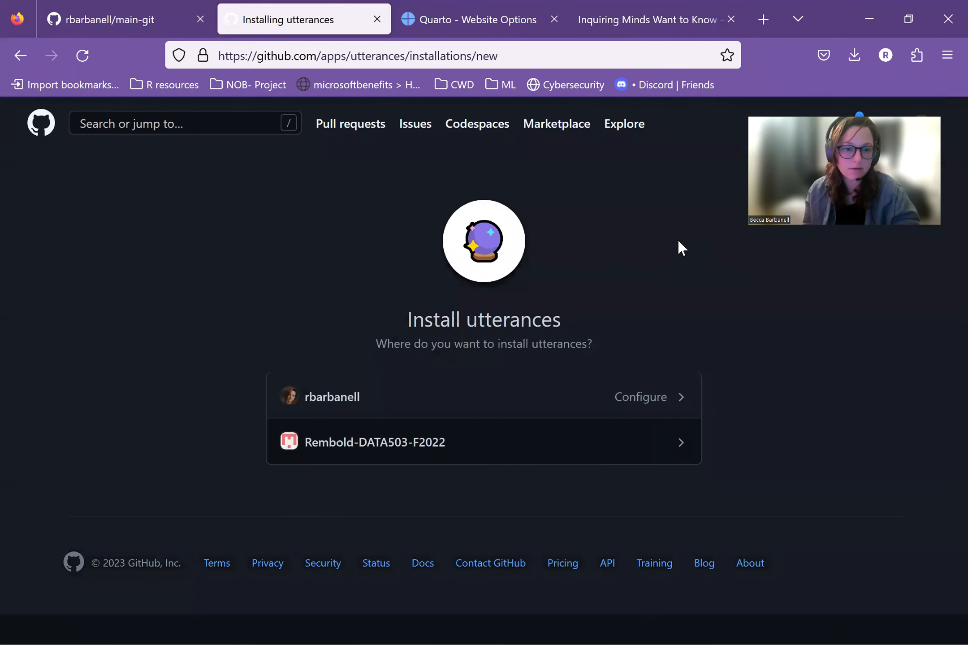
click(460, 397)
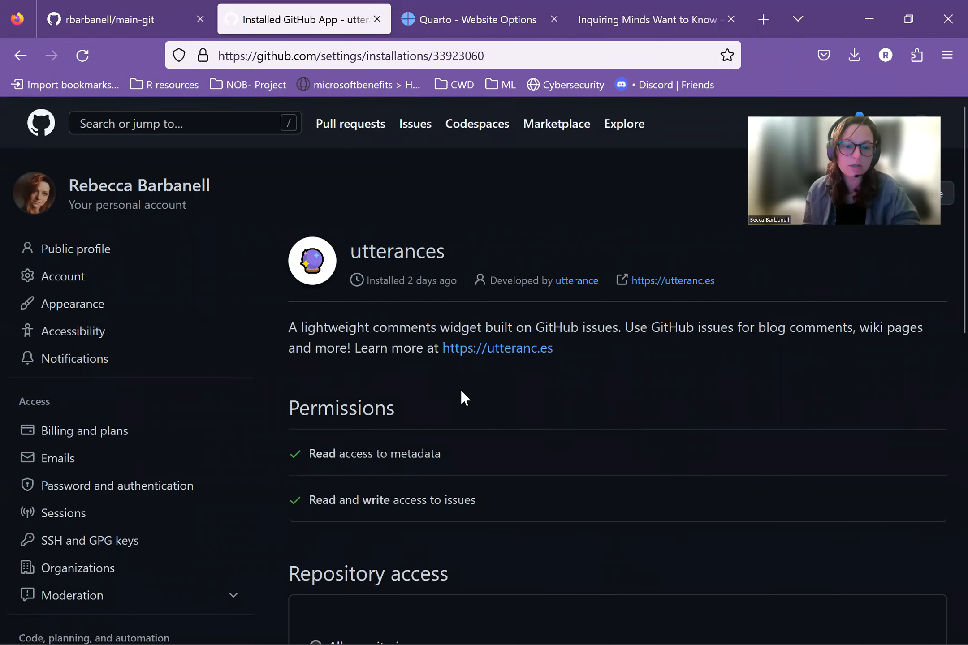
scroll(462, 394, down, 8)
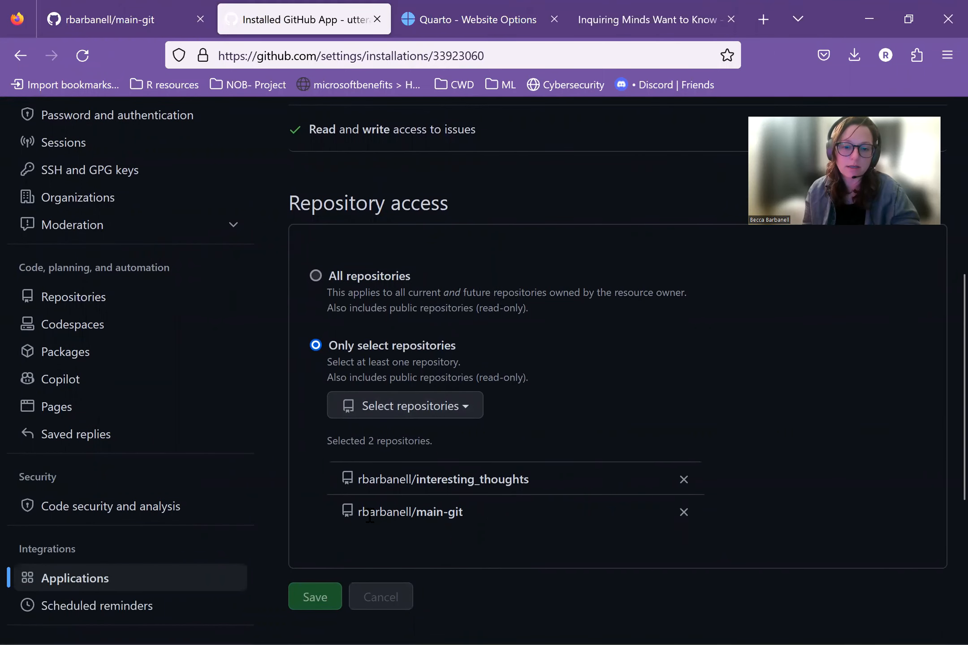
scroll(487, 506, up, 10)
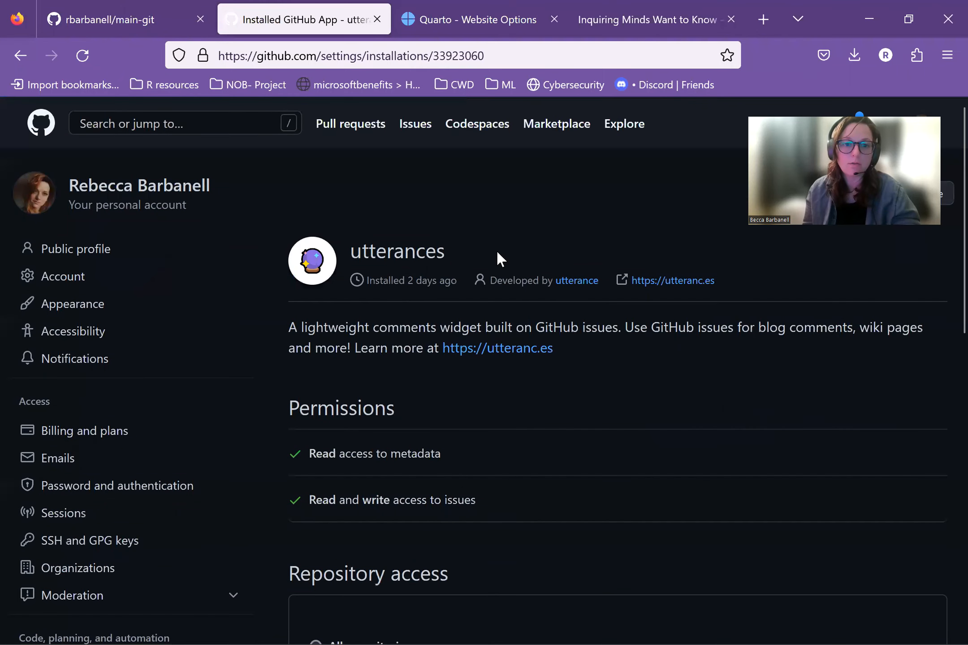
- Go to the account's profile and open the main-git repository from its repository list
click(181, 190)
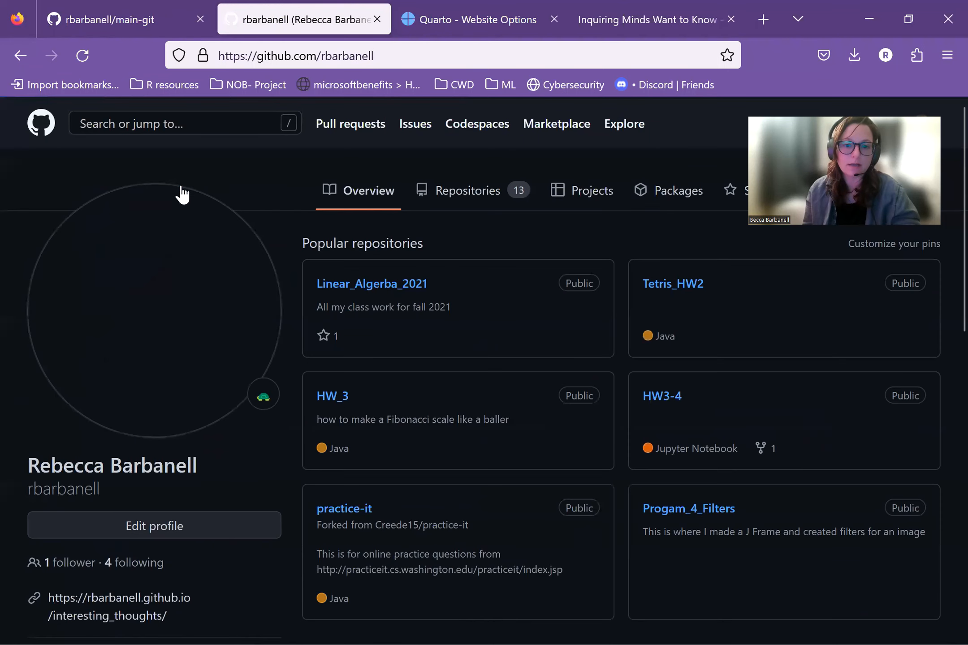
click(495, 197)
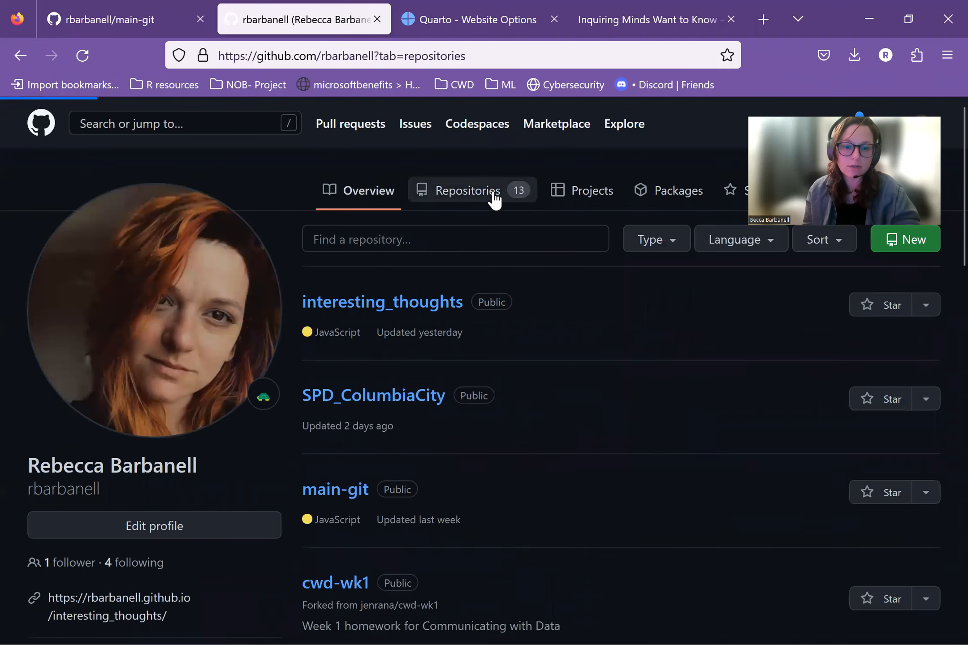
scroll(517, 260, down, 4)
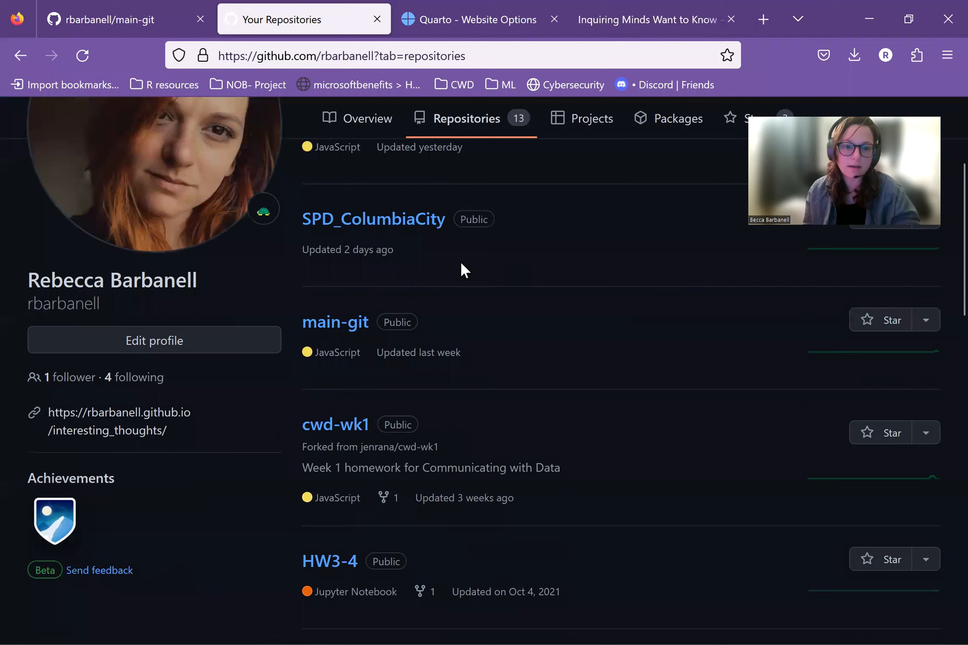
click(334, 323)
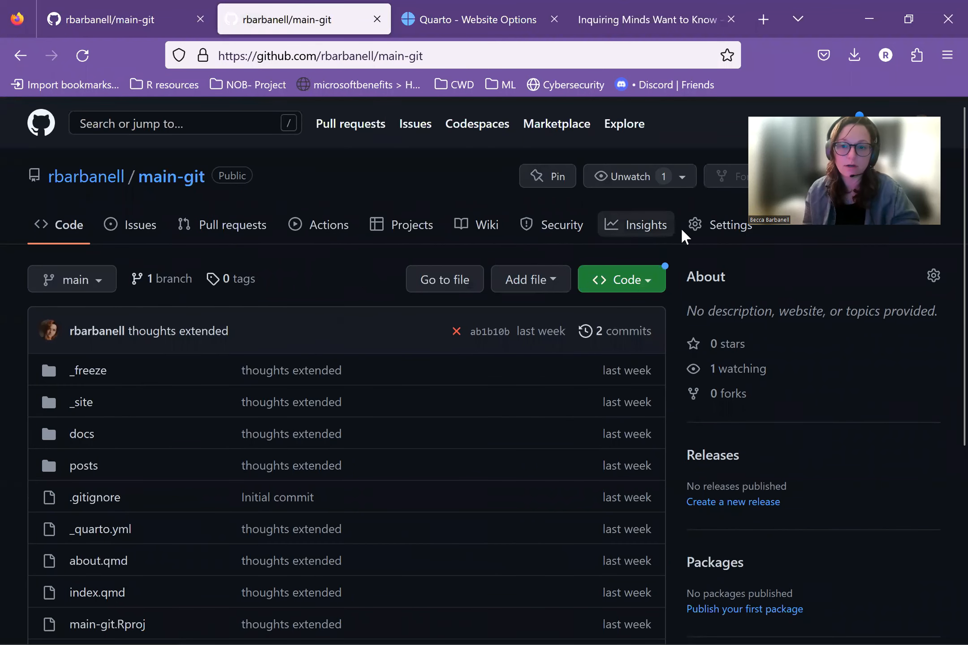
- Enable the Discussions feature in the main-git repository's general settings
click(714, 227)
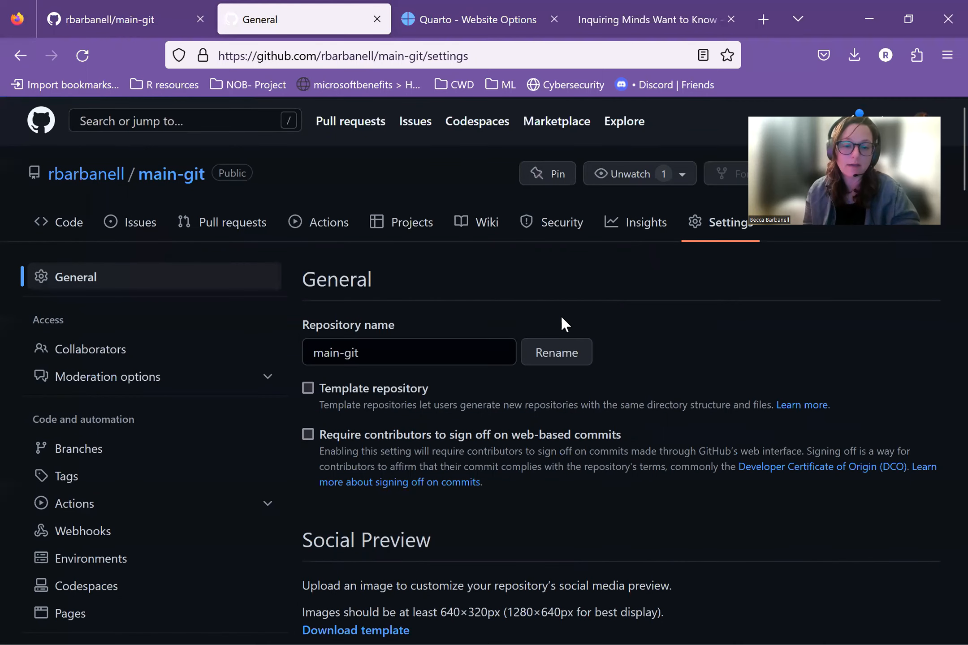
scroll(562, 317, down, 15)
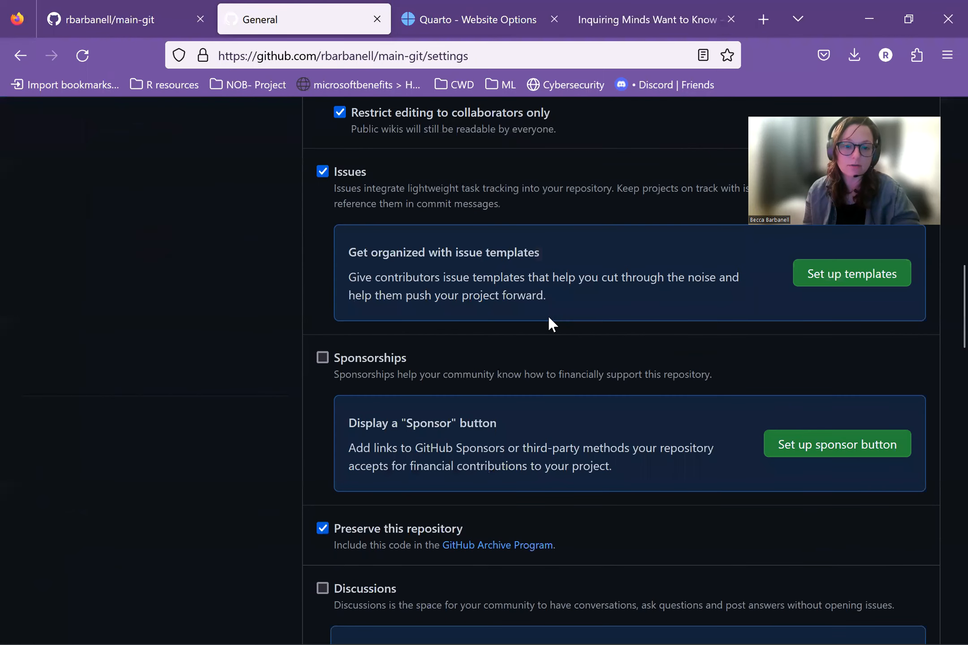
scroll(549, 323, down, 5)
click(323, 337)
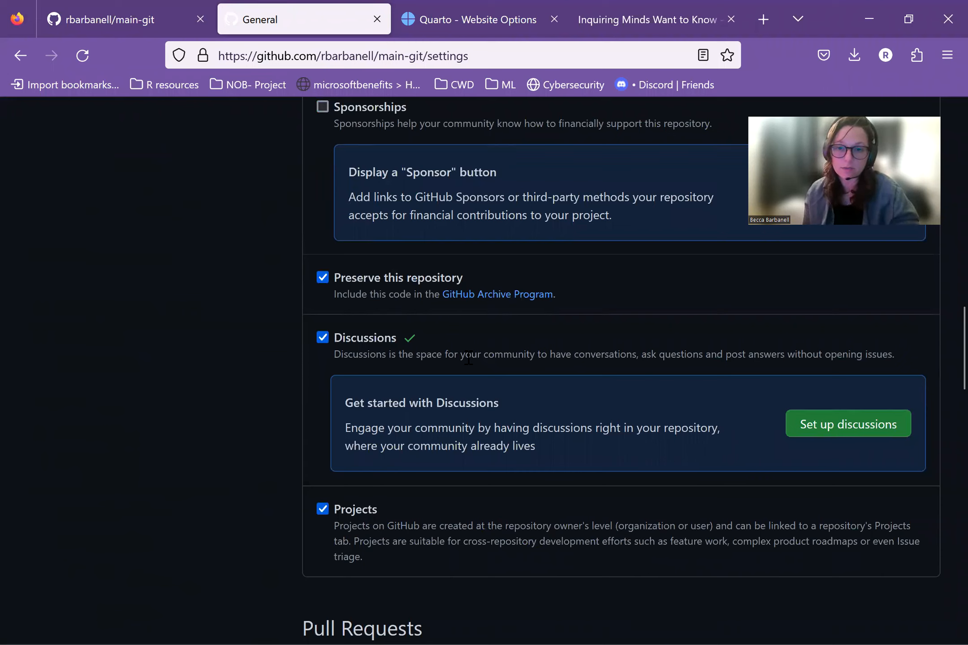
- Return to the Quarto website options and select the comments, utterances and repo lines of the YAML example
click(477, 27)
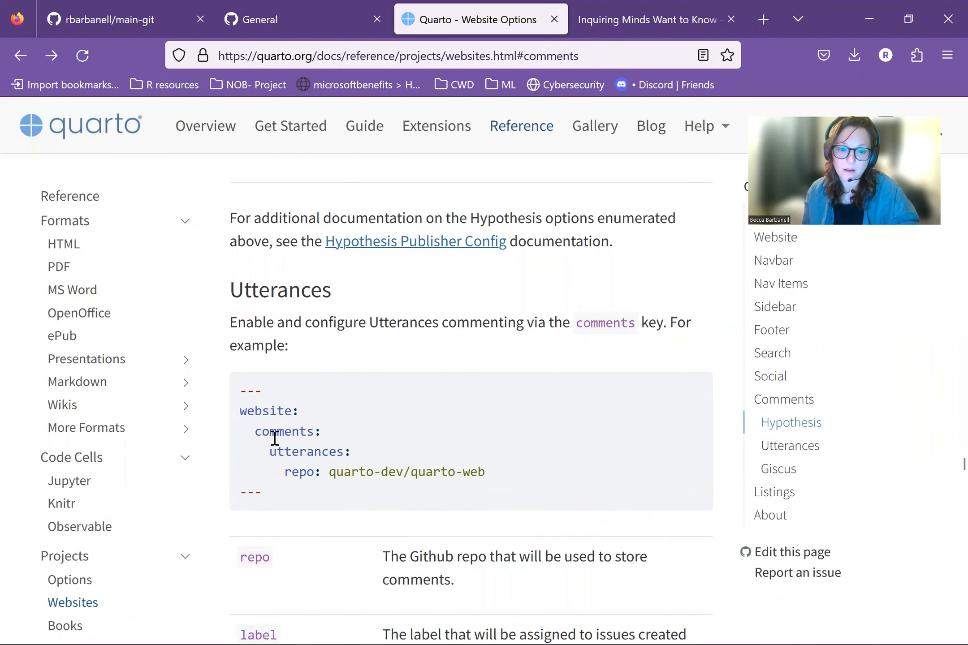
drag(262, 432, 486, 475)
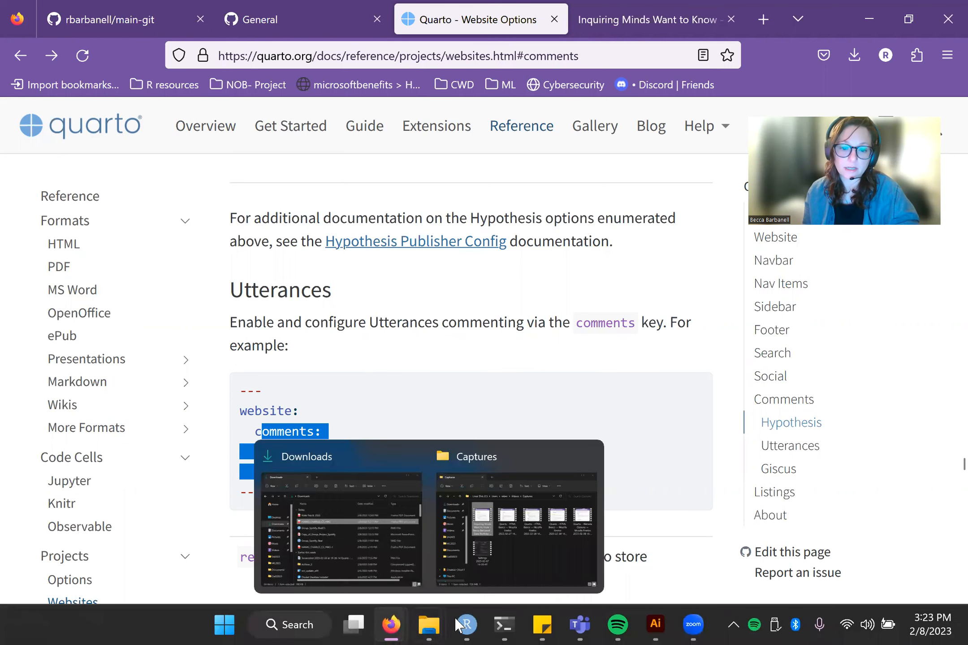
- Switch to the main-git project in RStudio and bring up its _quarto.yml file
click(467, 624)
click(506, 556)
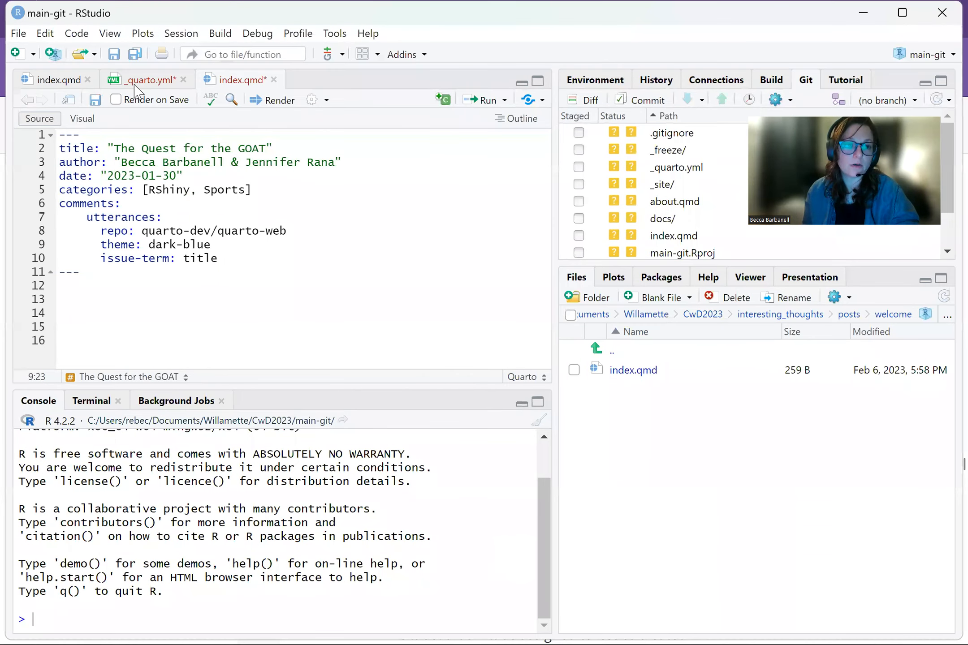
click(157, 79)
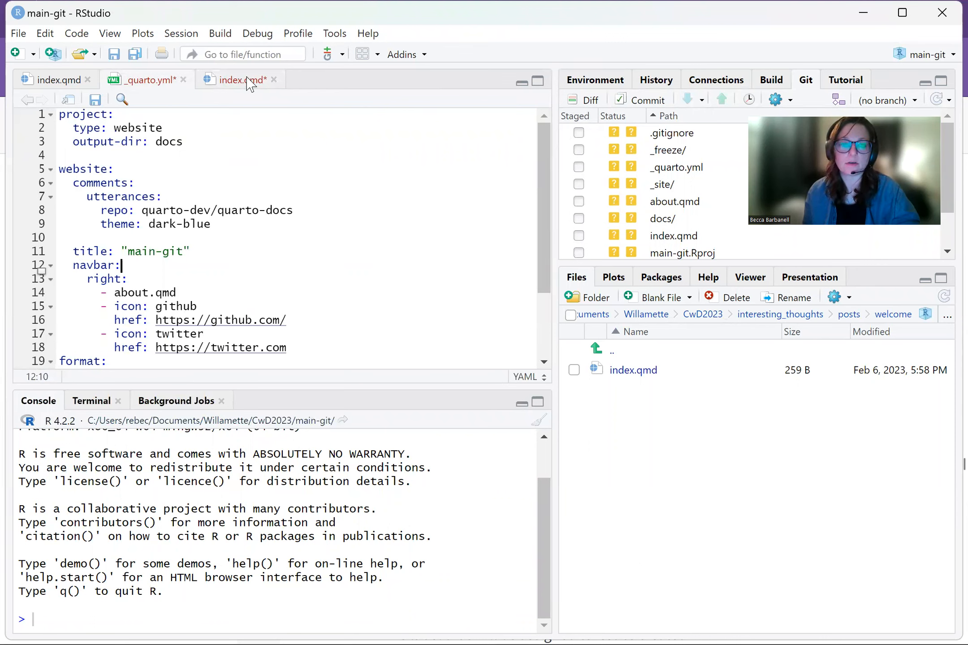
- Browse through the interesting_thoughts project to its posts/welcome folder and open the index.qmd post to examine its comments YAML
click(846, 315)
click(821, 317)
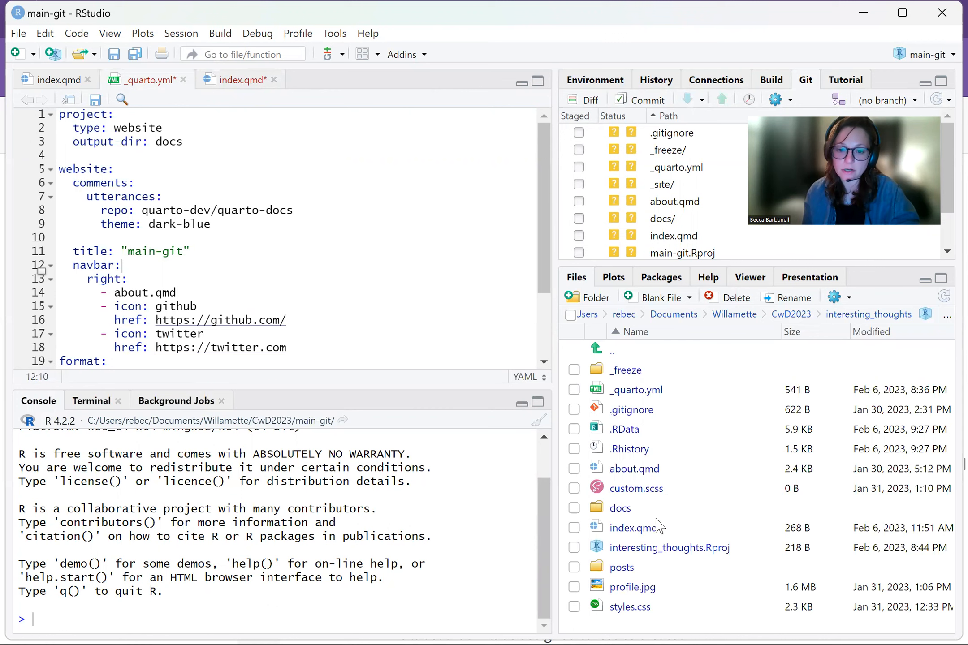
click(621, 568)
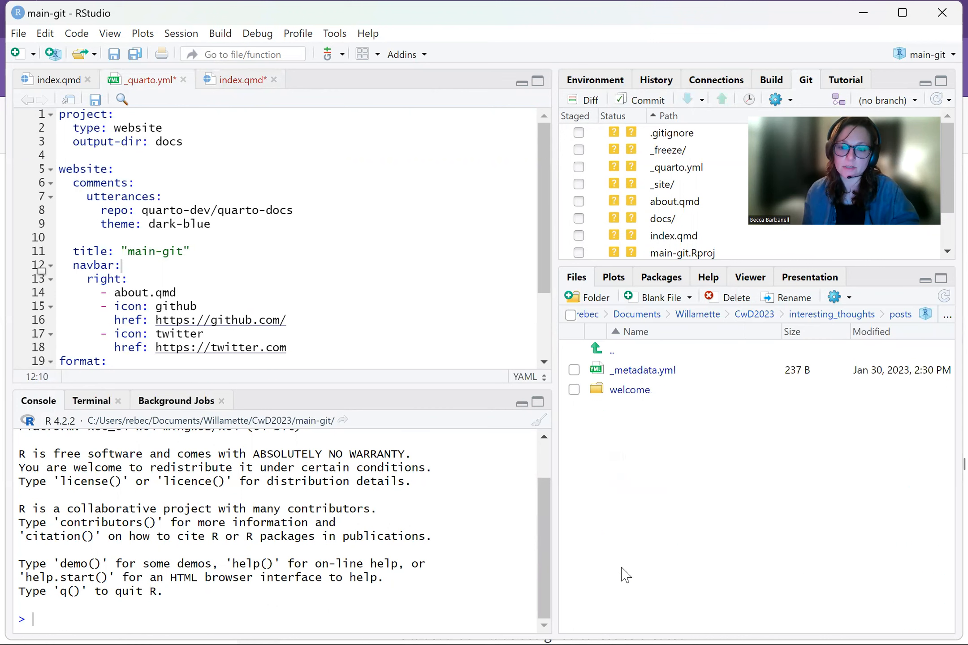
click(629, 392)
click(638, 380)
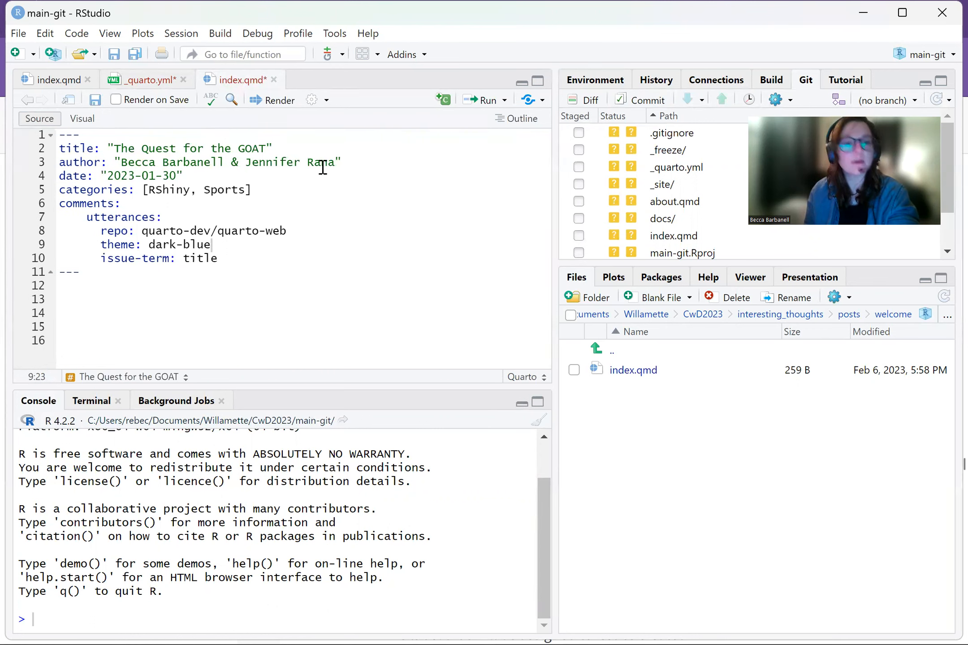
- Switch to the browser and look over the published welcome post of the interesting_thoughts site, including its Utterances comment box
click(871, 27)
click(678, 29)
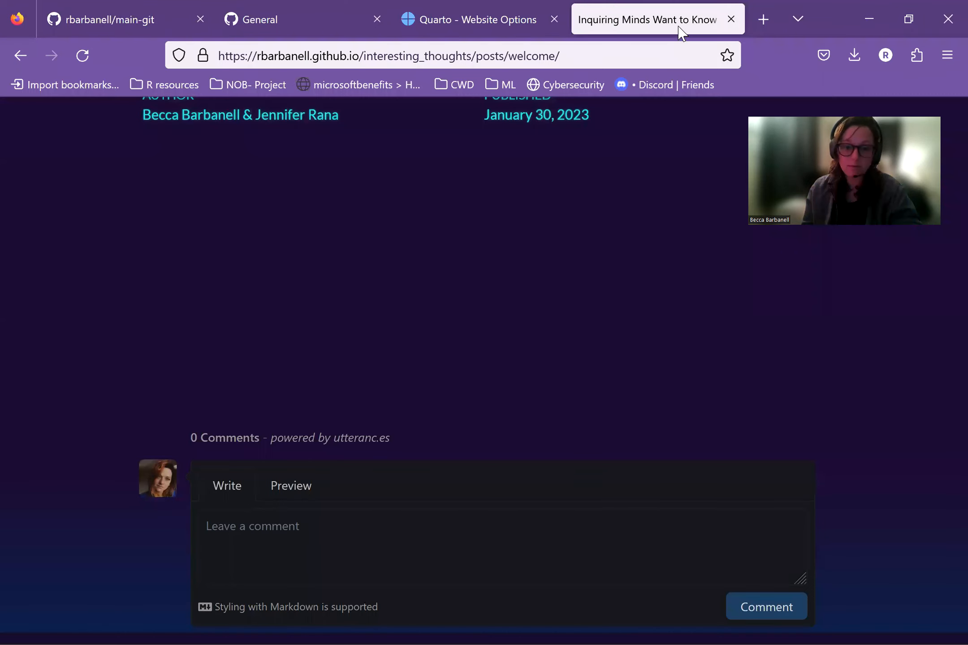
scroll(564, 214, up, 5)
scroll(563, 215, down, 5)
scroll(182, 160, up, 5)
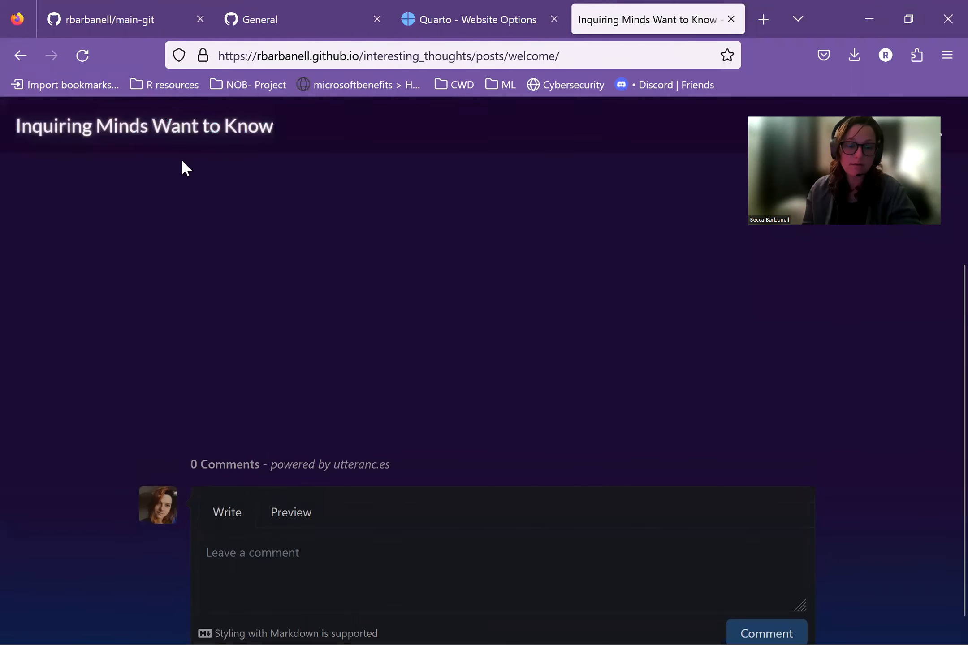
- Go to the Inquiring Minds Want to Know home page, open The Quest for the GOAT post and examine its comment section
click(188, 133)
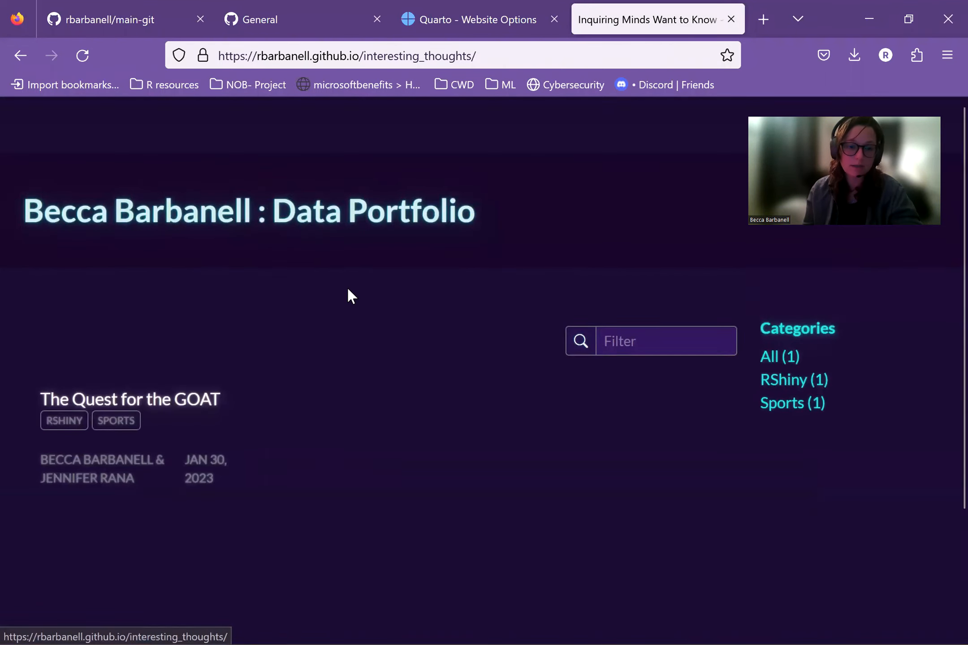
scroll(282, 449, down, 3)
scroll(280, 450, up, 3)
click(172, 404)
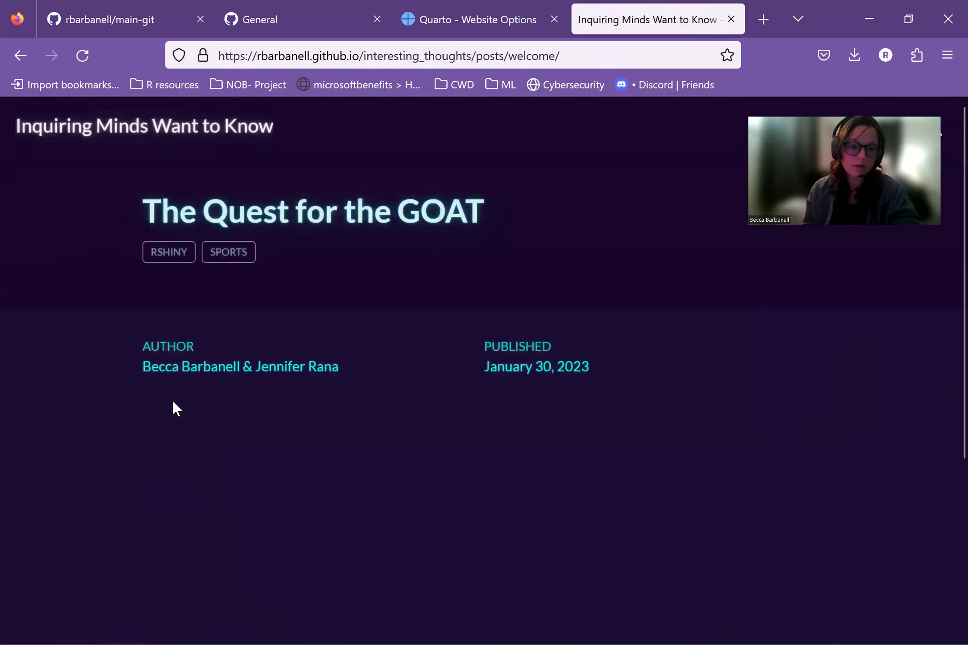
scroll(235, 357, down, 5)
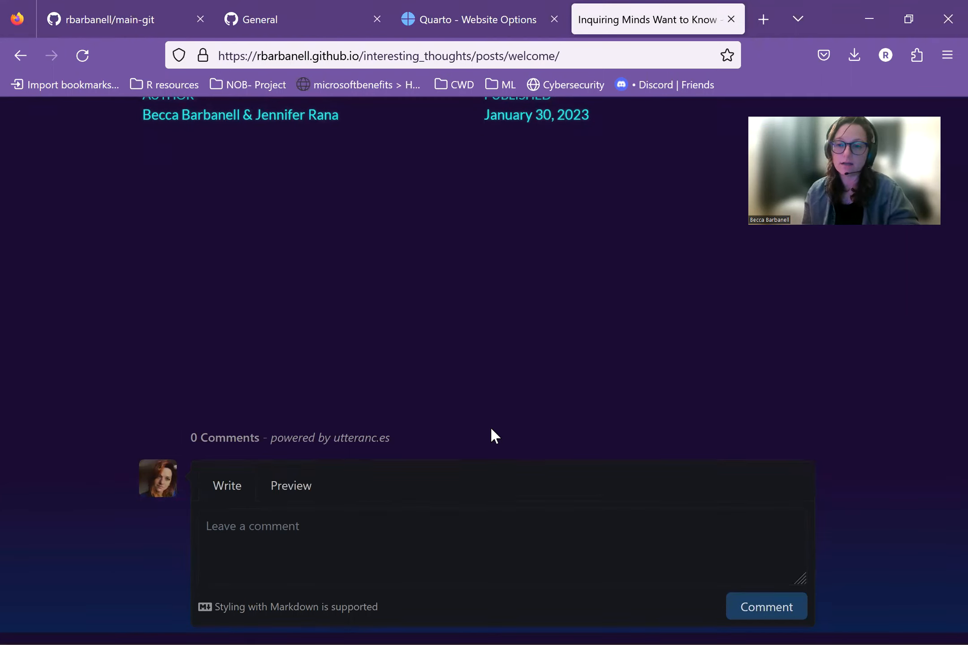
scroll(491, 430, up, 5)
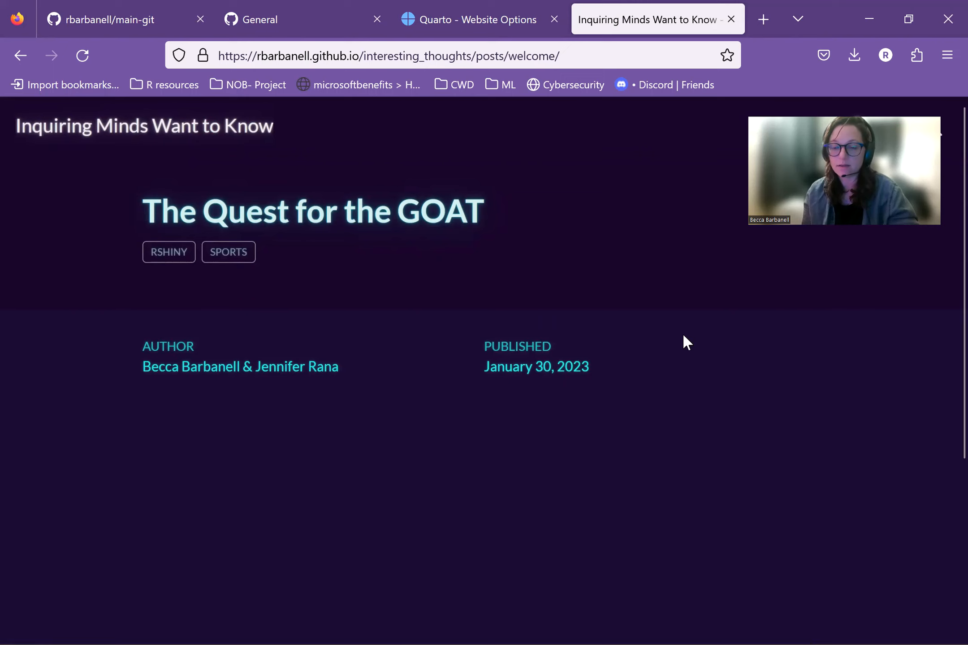
scroll(682, 343, down, 5)
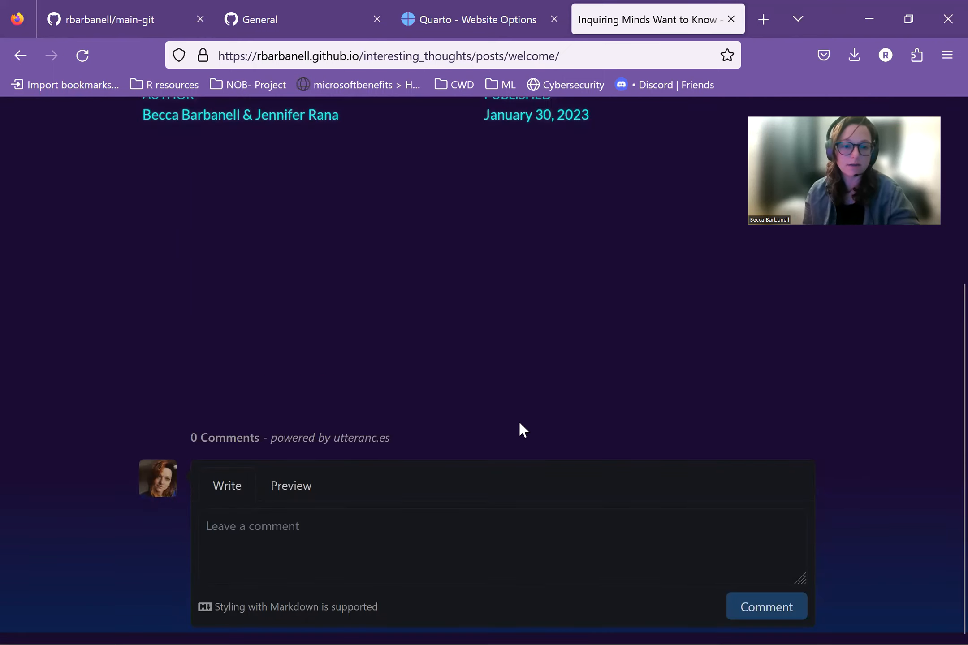